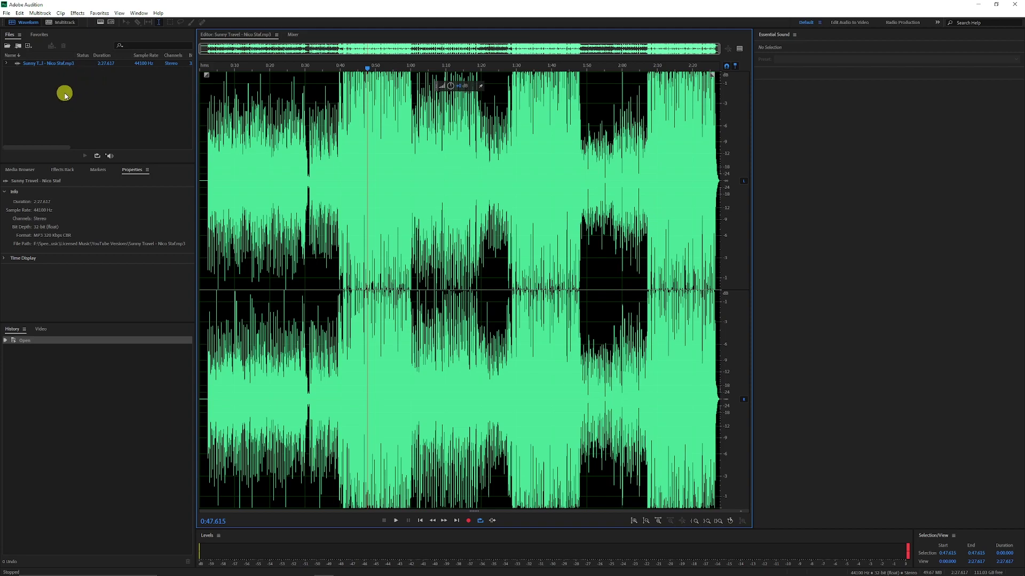
Create a new multitrack session with the default settings
{"action": "left_click", "coordinate": [63, 22]}
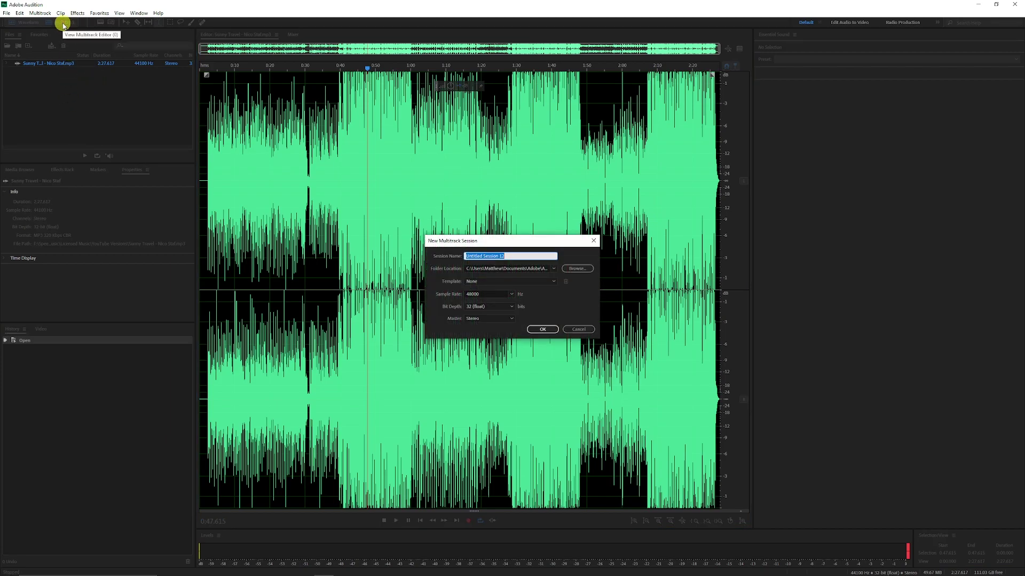
{"action": "left_click", "coordinate": [540, 329]}
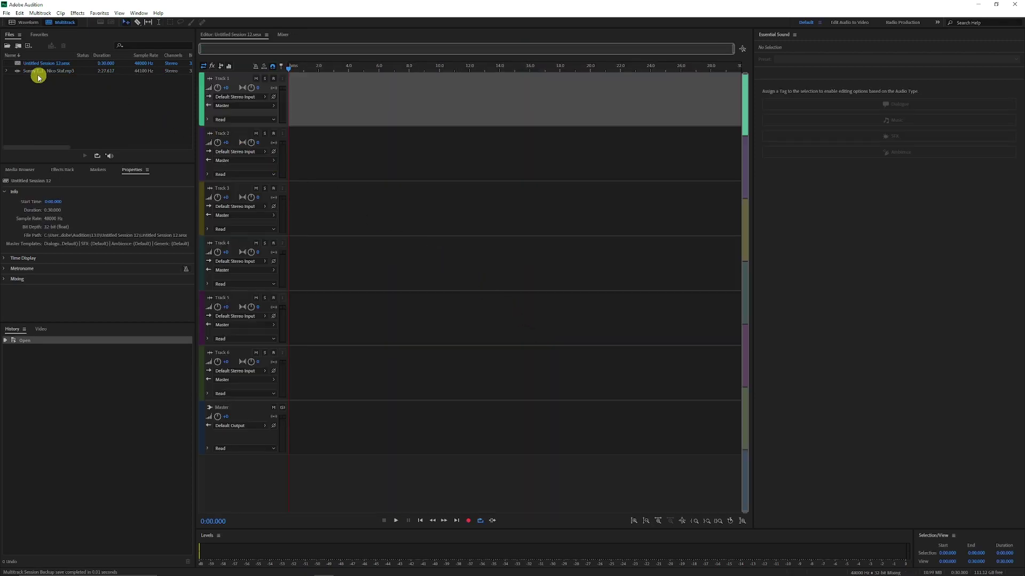
Place the Sunny Travel mp3 on Track 1, converting it to the session sample rate
{"action": "left_click_drag", "start_coordinate": [27, 71], "coordinate": [334, 106]}
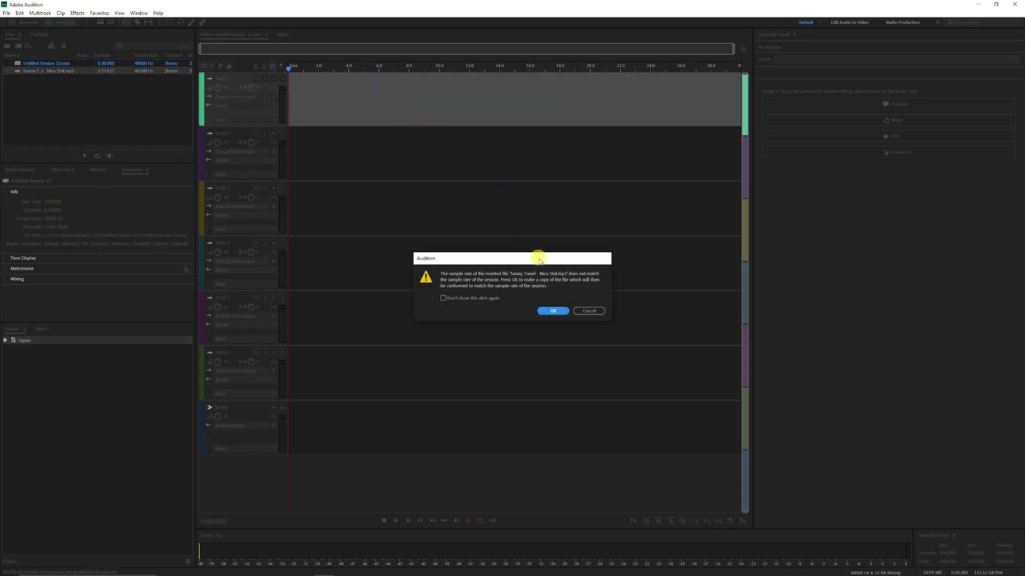
{"action": "left_click", "coordinate": [553, 310]}
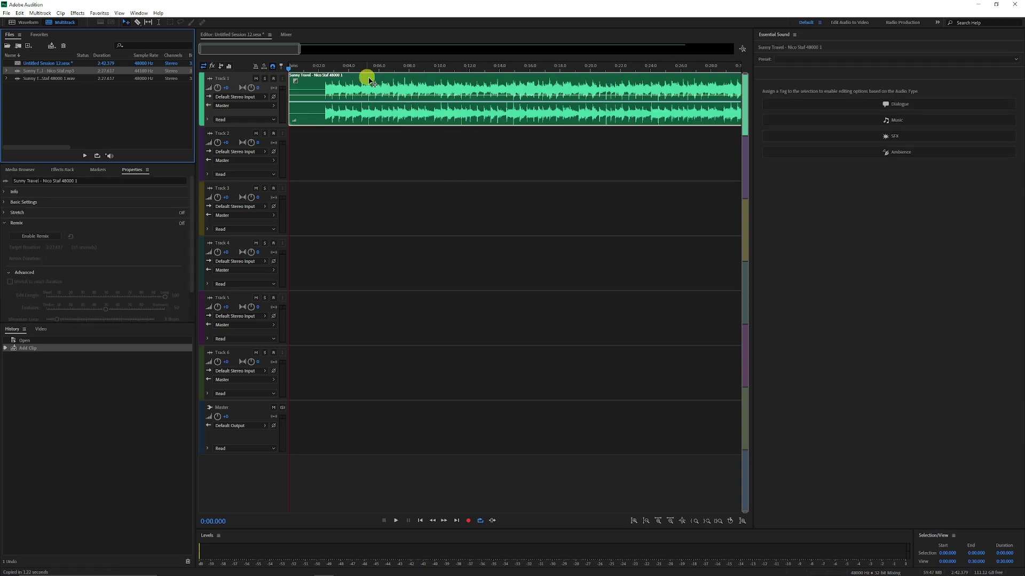
{"action": "key", "text": "backslash"}
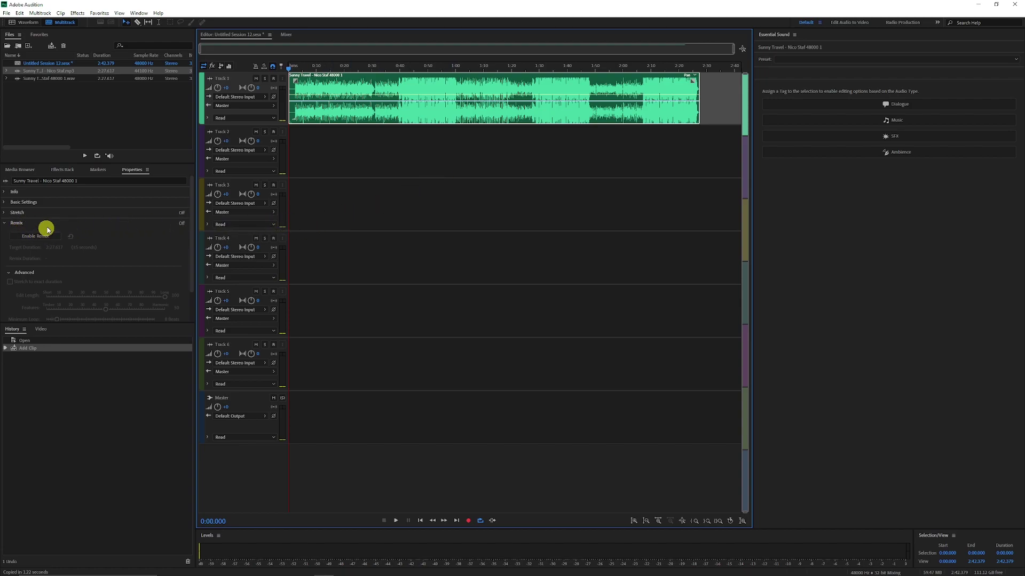
Enable Remix on the song clip so it analyses to a 2:27.617 target duration
{"action": "left_click", "coordinate": [38, 239]}
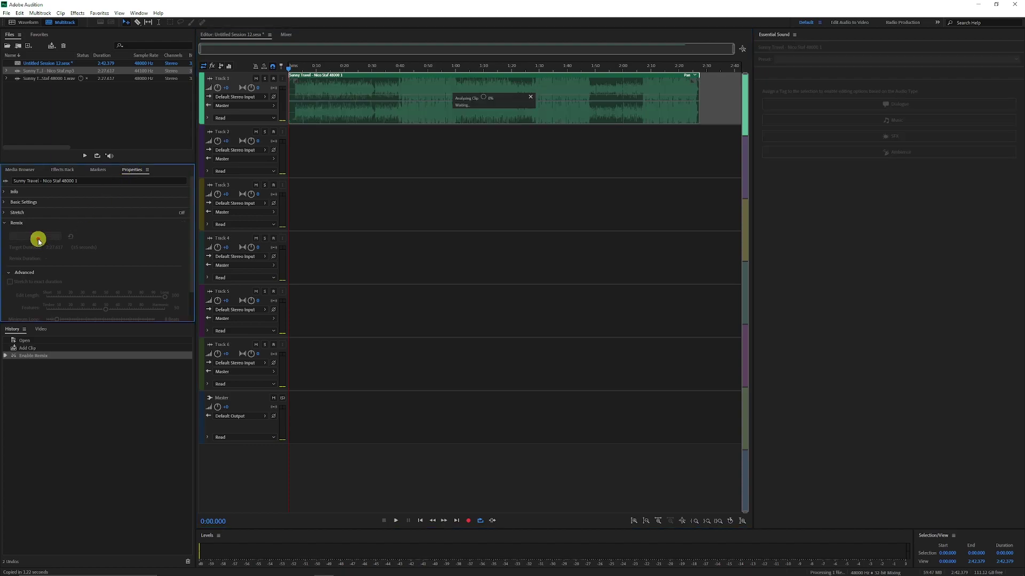
{"action": "left_click", "coordinate": [60, 13]}
{"action": "mouse_move", "coordinate": [75, 171]}
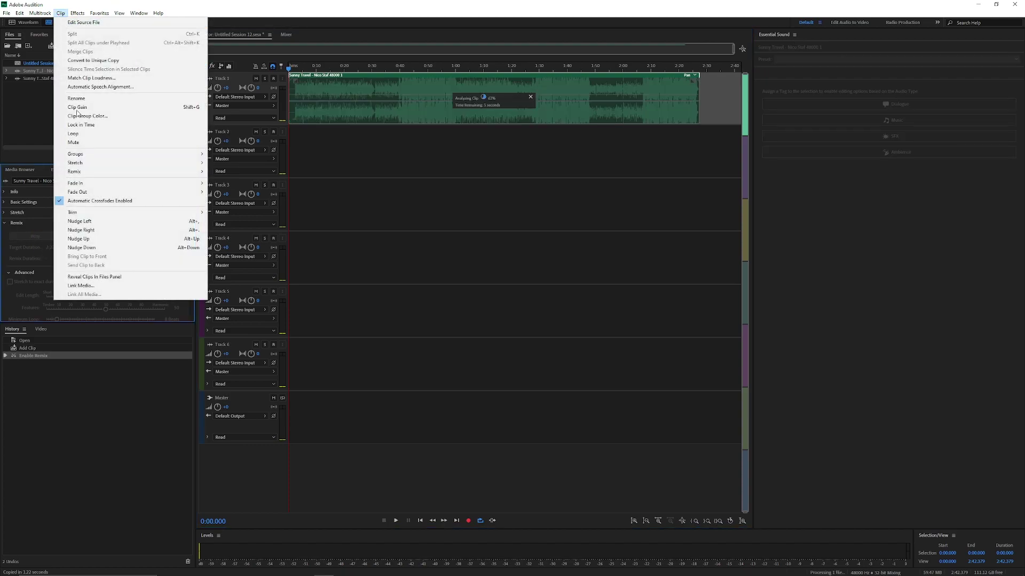
{"action": "left_click", "coordinate": [254, 4]}
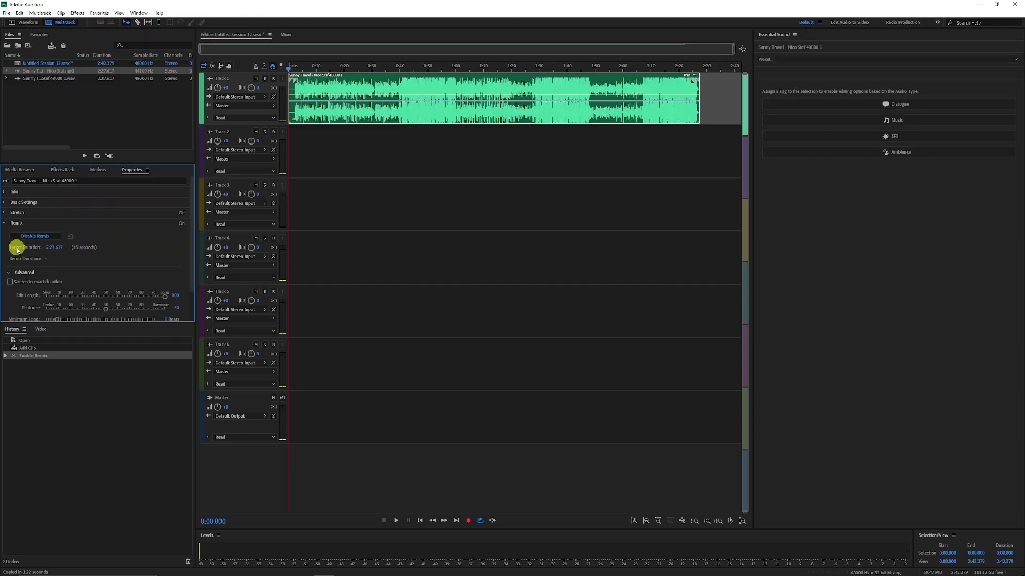
Set the song clip's remix target duration to 10:27.617
{"action": "left_click", "coordinate": [57, 249]}
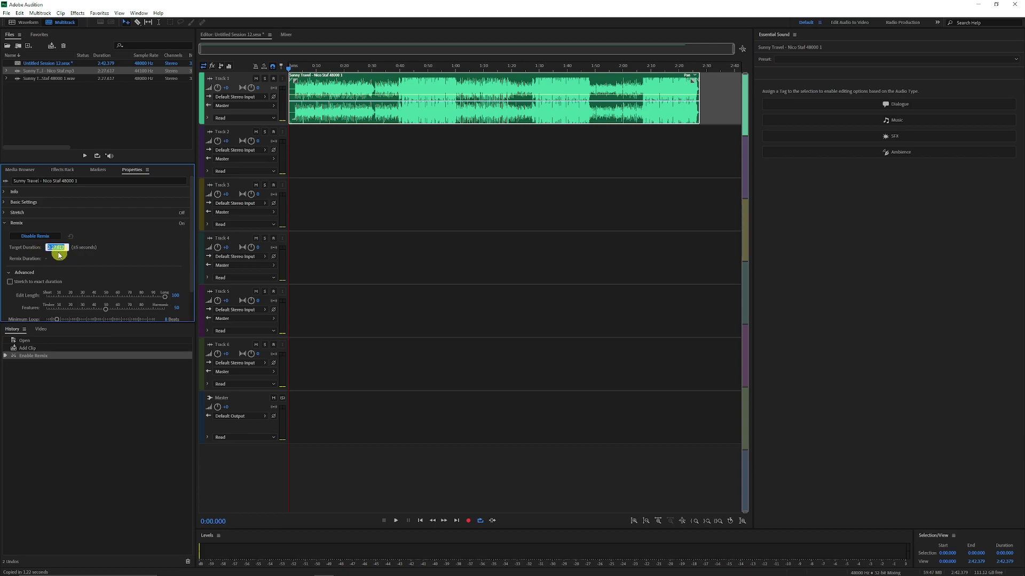
{"action": "left_click", "coordinate": [50, 247]}
{"action": "key", "text": "Return"}
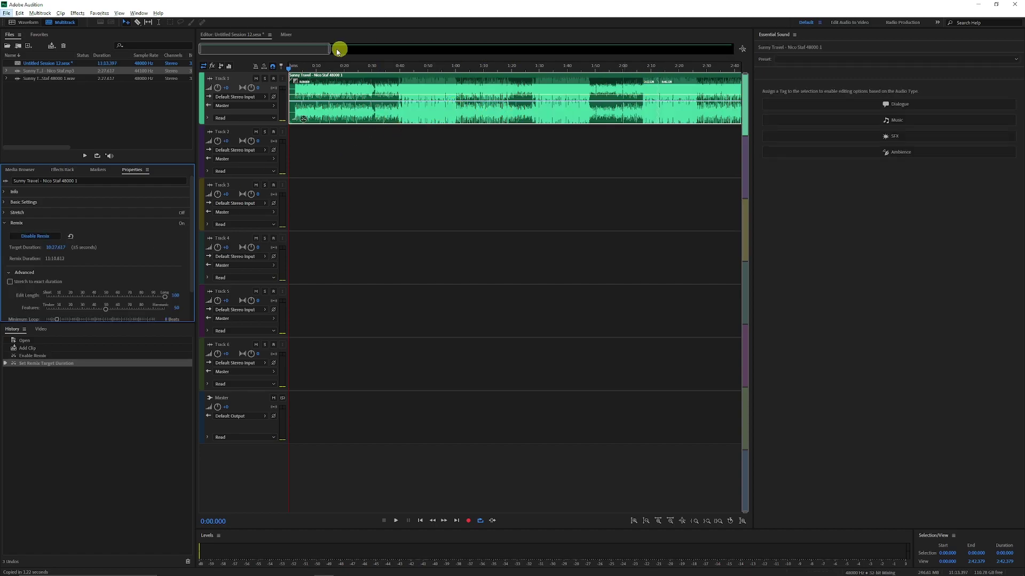
Zoom out to the full eleven-minute clip and play from about 2:07
{"action": "left_click_drag", "start_coordinate": [329, 49], "coordinate": [760, 50]}
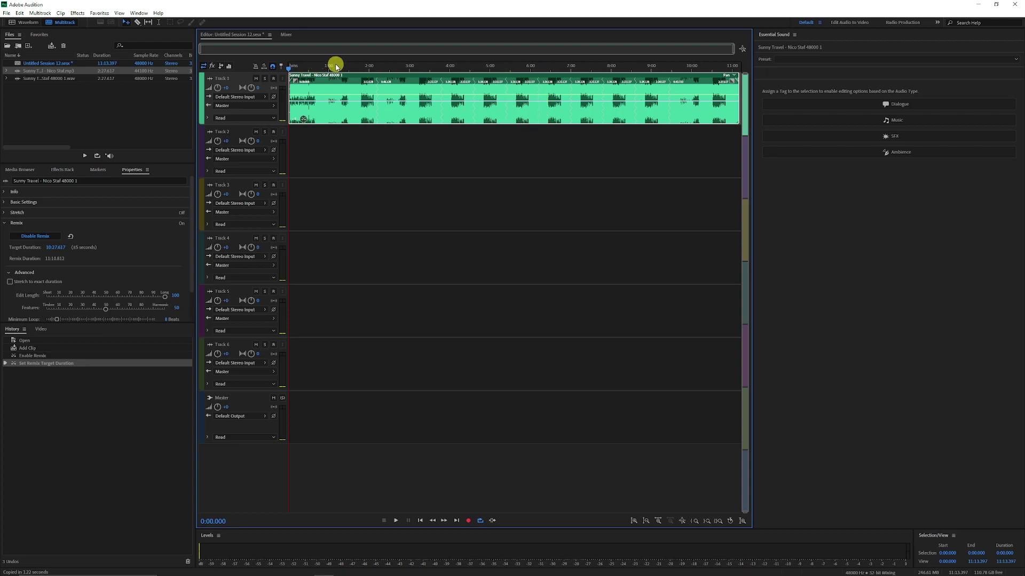
{"action": "left_click_drag", "start_coordinate": [336, 64], "coordinate": [371, 66]}
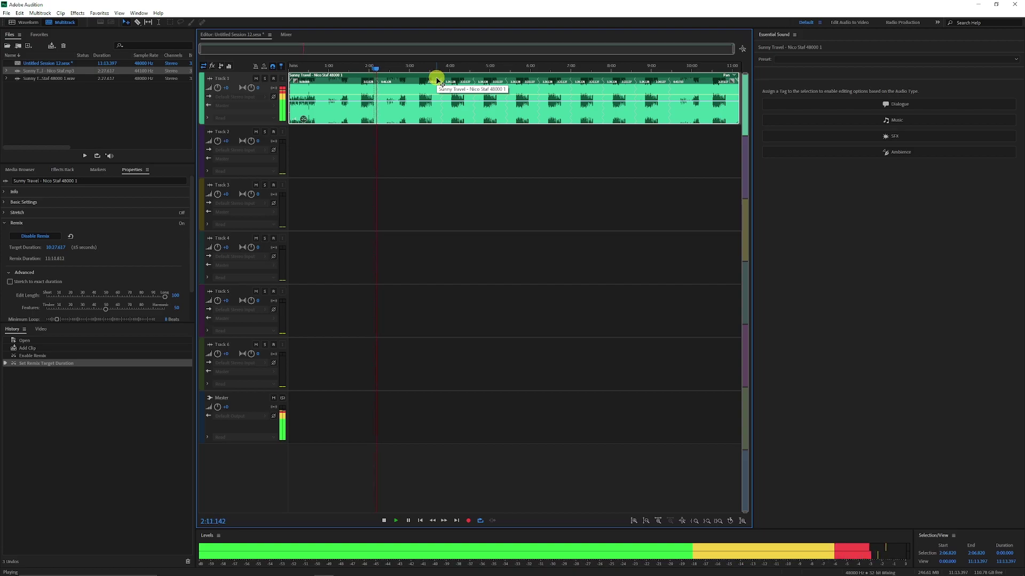
Stop playback of the remixed song at about 2:17
{"action": "key", "text": "space"}
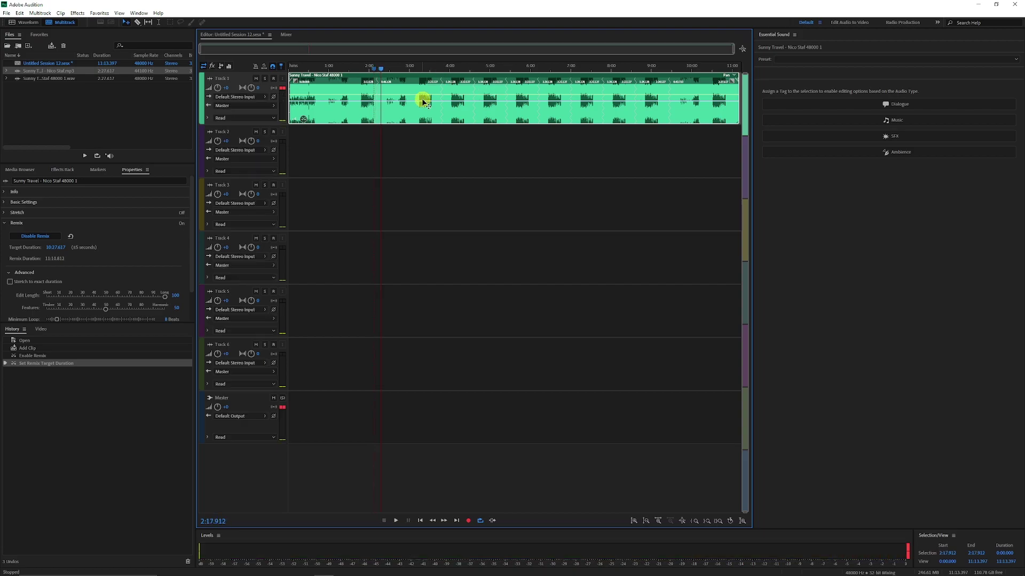